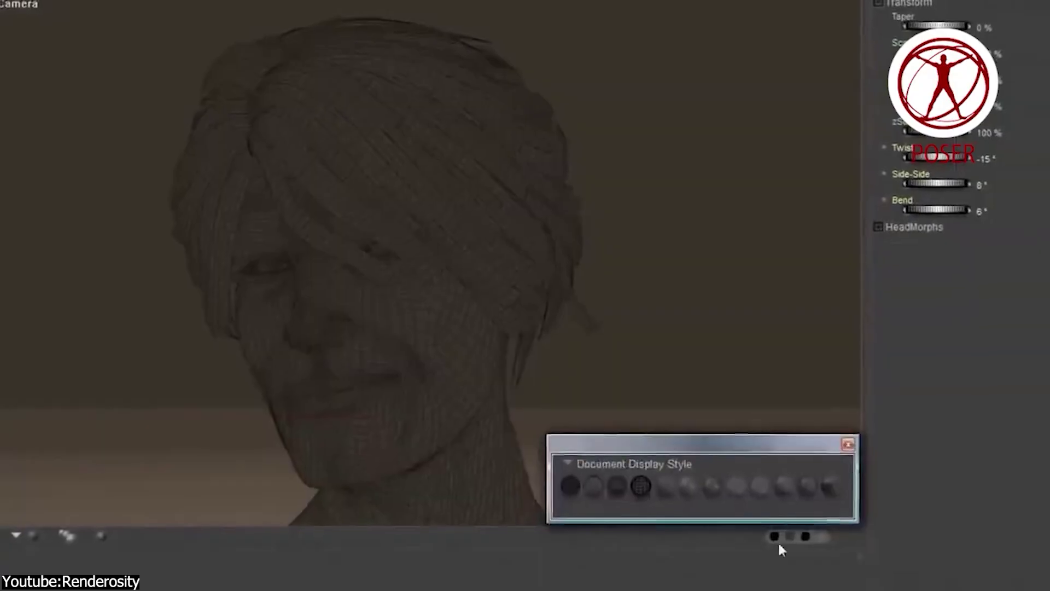
Step: Set the head's display style to Smooth Lined
click(778, 541)
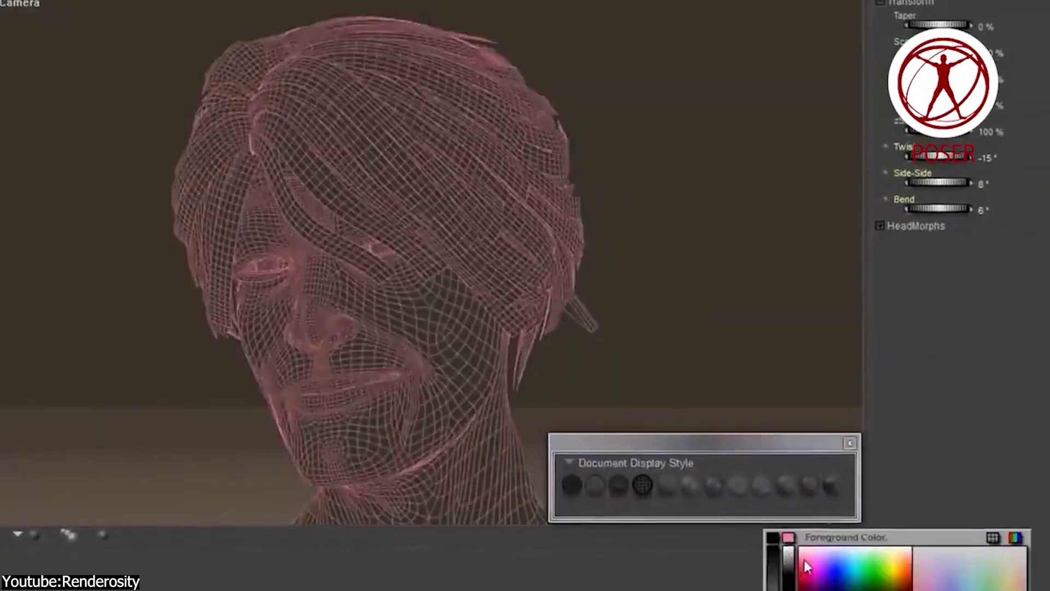
click(811, 485)
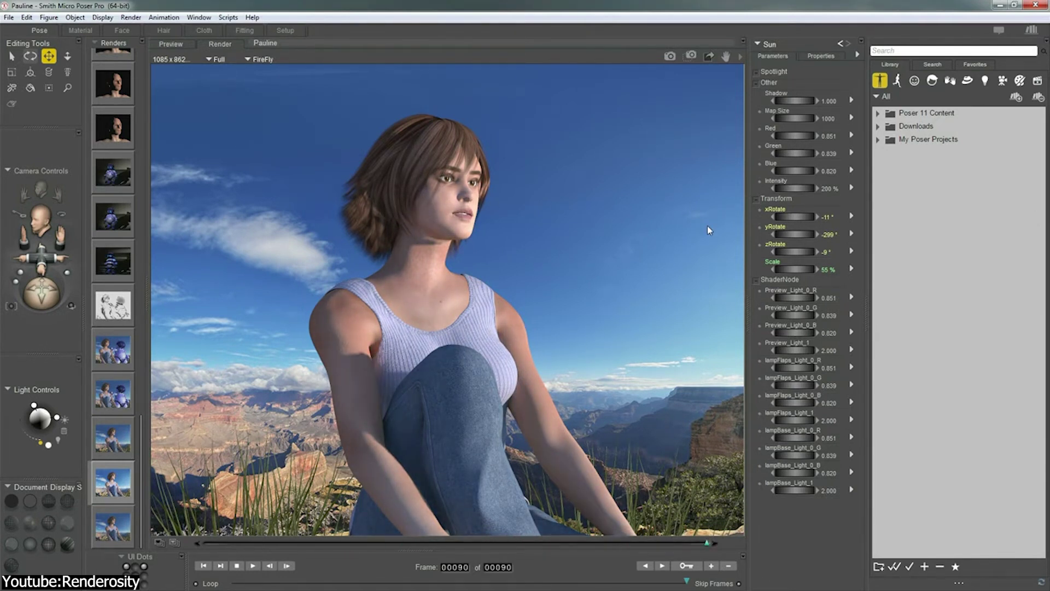
Step: Show the girl-with-robot render from the Renders strip, then the white clay sketch render
click(112, 394)
right_click(119, 399)
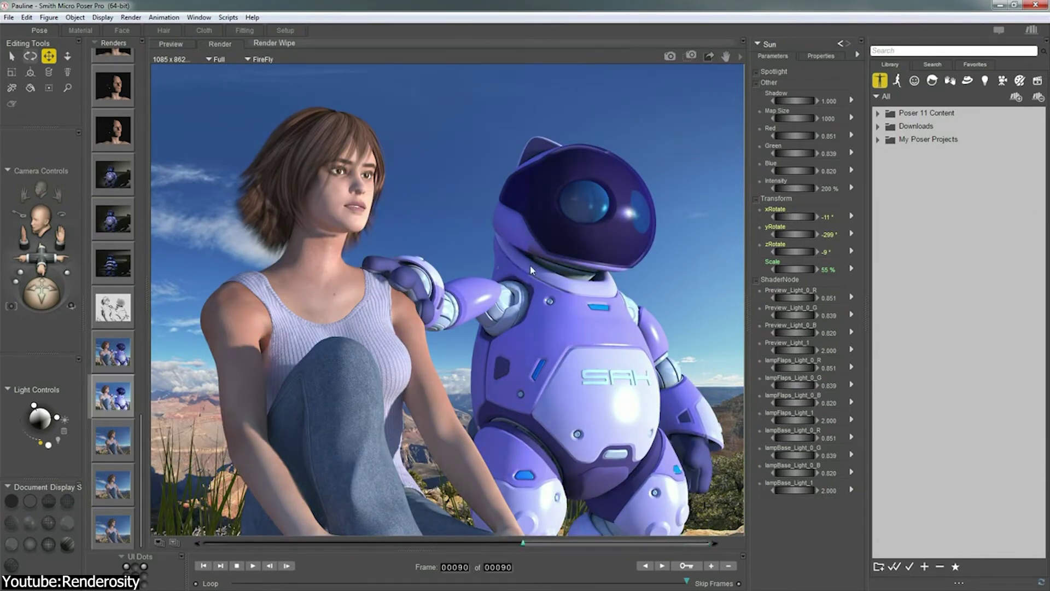
click(114, 307)
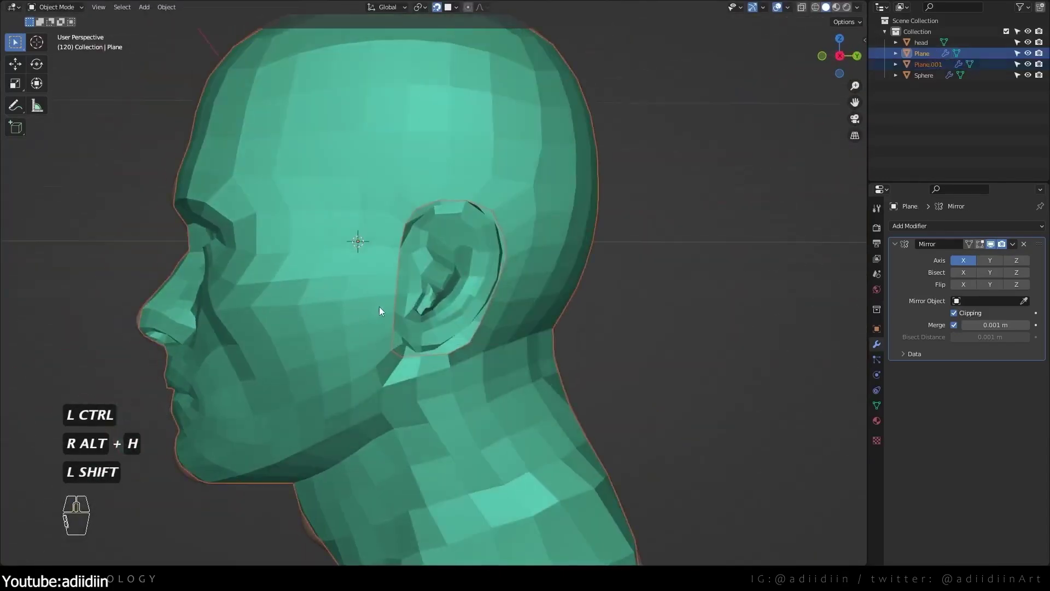
Step: Add a level 2 Subdivision to the mirrored head and orbit round to its front
ctrl+middle_drag(380, 307, 427, 373)
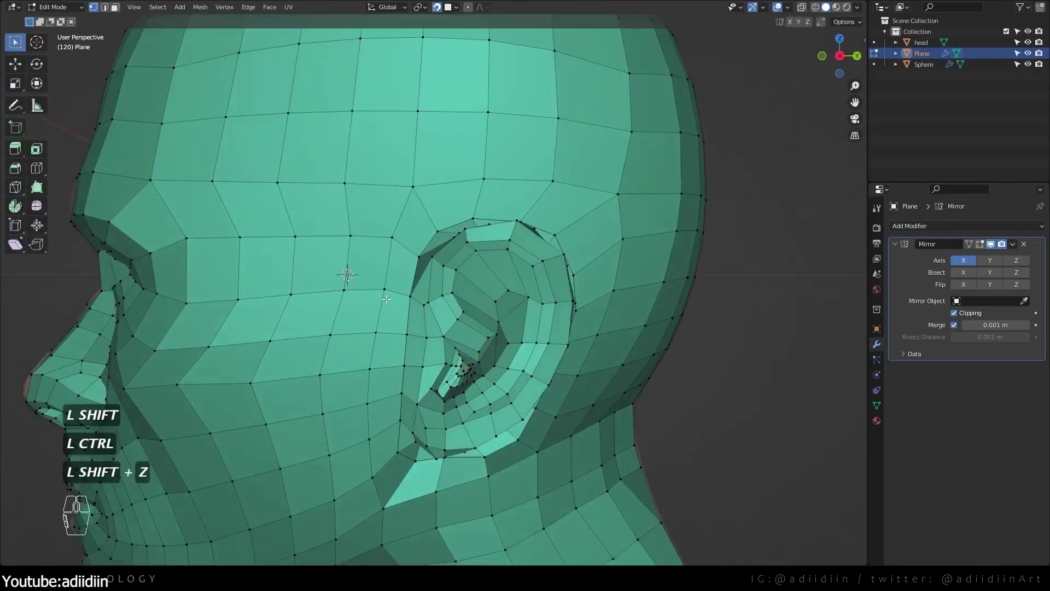
key(Tab)
key(ctrl+2)
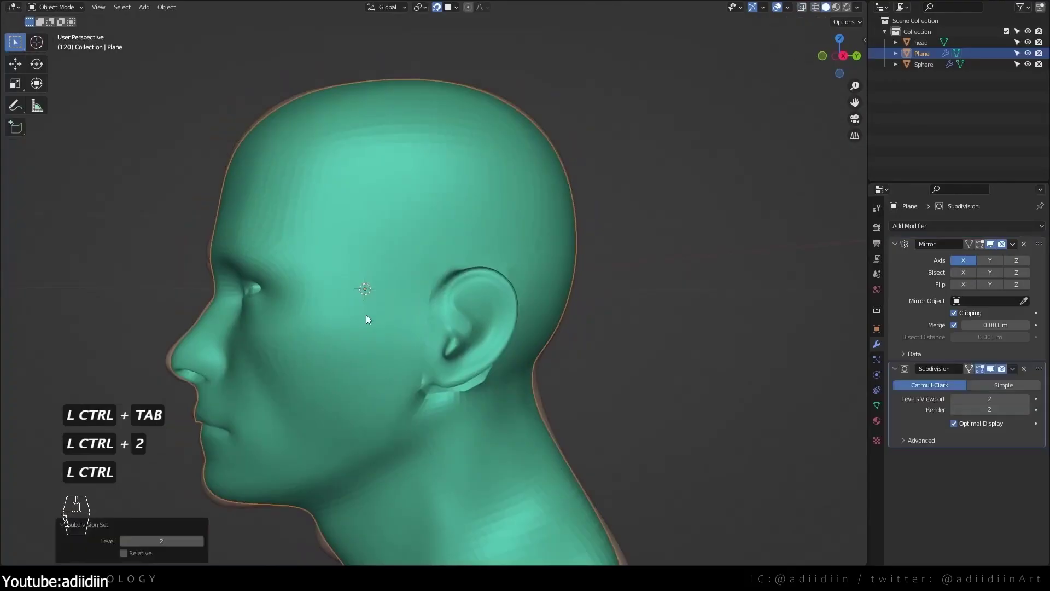
key(Tab)
key(a)
key(ctrl+shift+n)
key(ctrl+Tab)
middle_drag(254, 317, 316, 381)
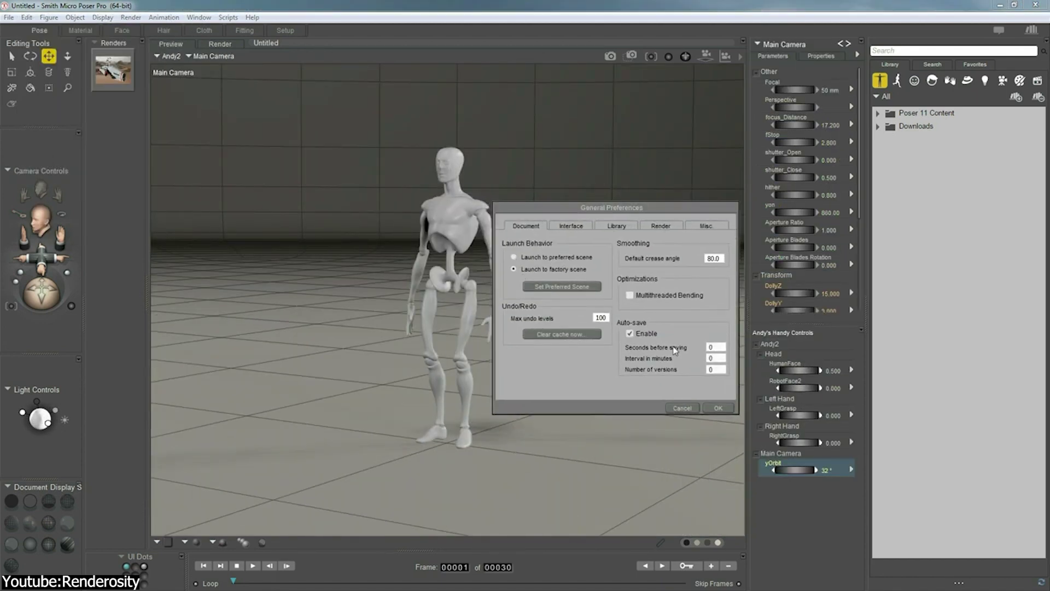
Step: Open Edit Shortcuts from General Preferences, then close both dialogs
click(670, 387)
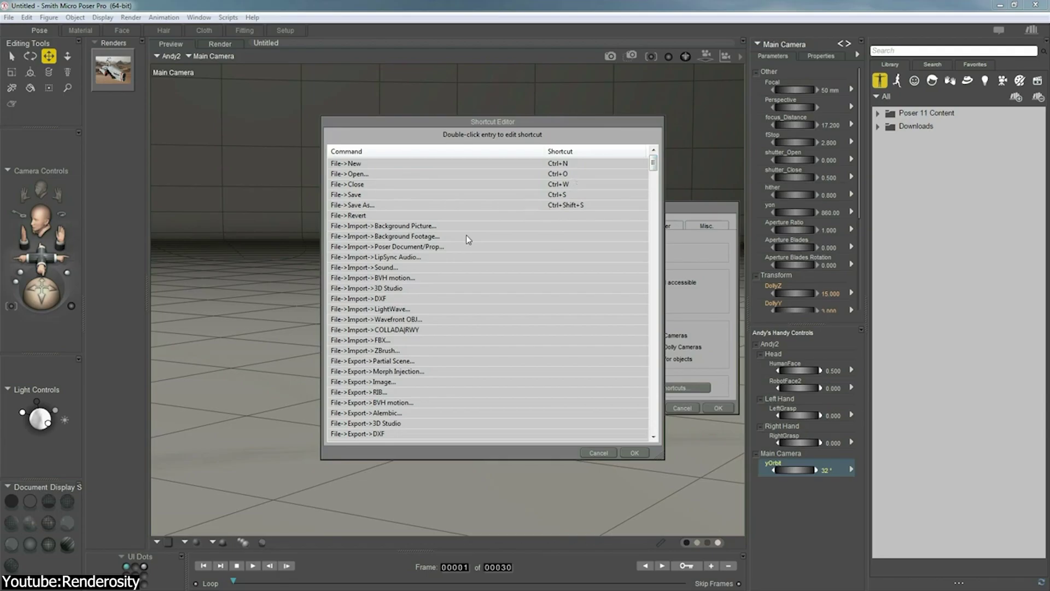
click(513, 316)
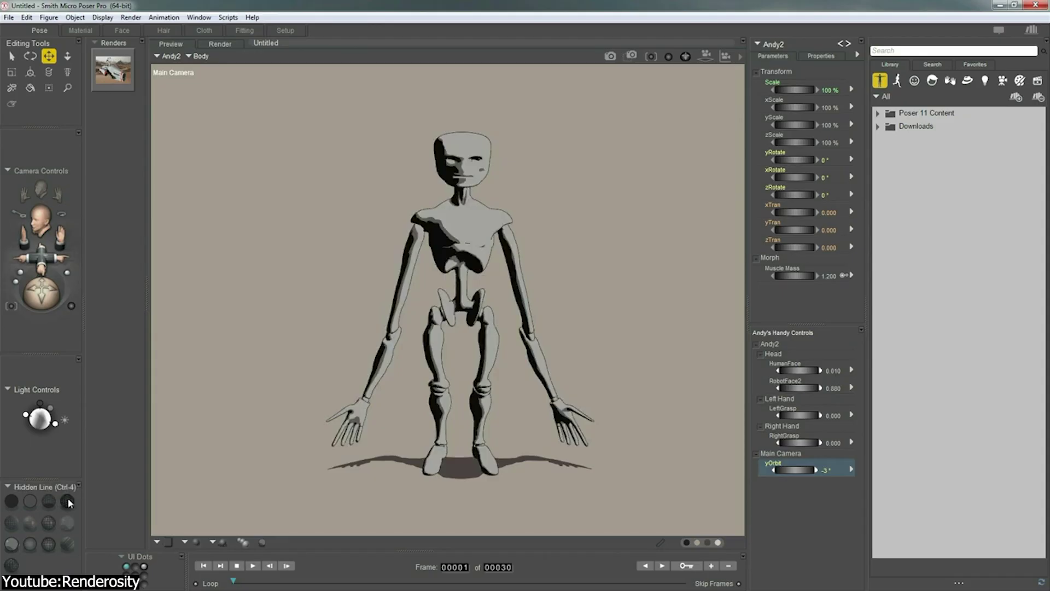
Step: Change the background colour of the scene view
click(701, 542)
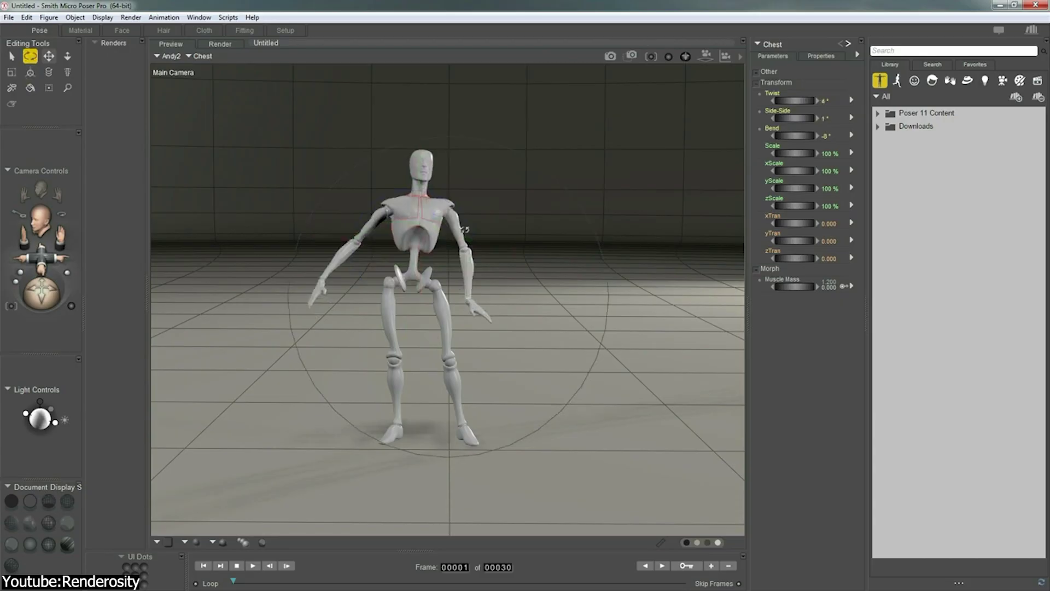
Step: Raise the HumanFace morph to full using the face camera, then return to Main Camera
click(26, 17)
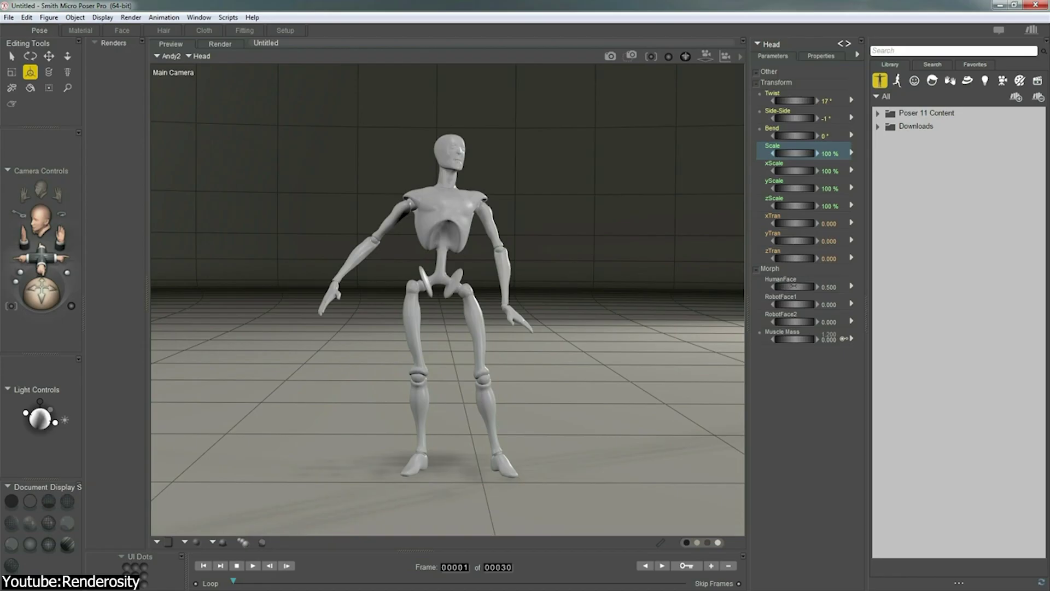
click(40, 172)
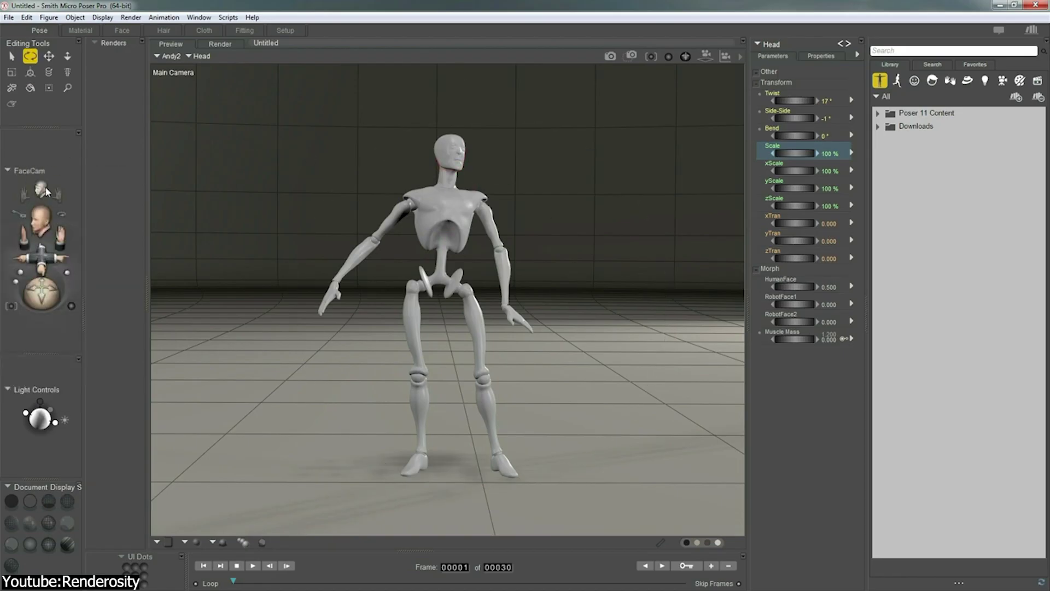
click(42, 189)
click(818, 288)
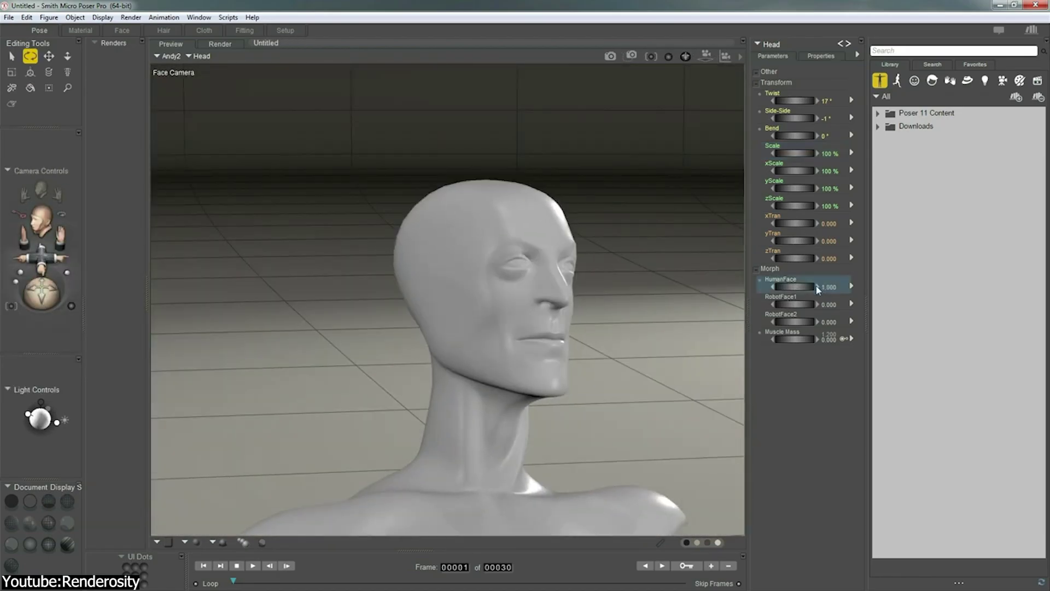
key(ctrl+m)
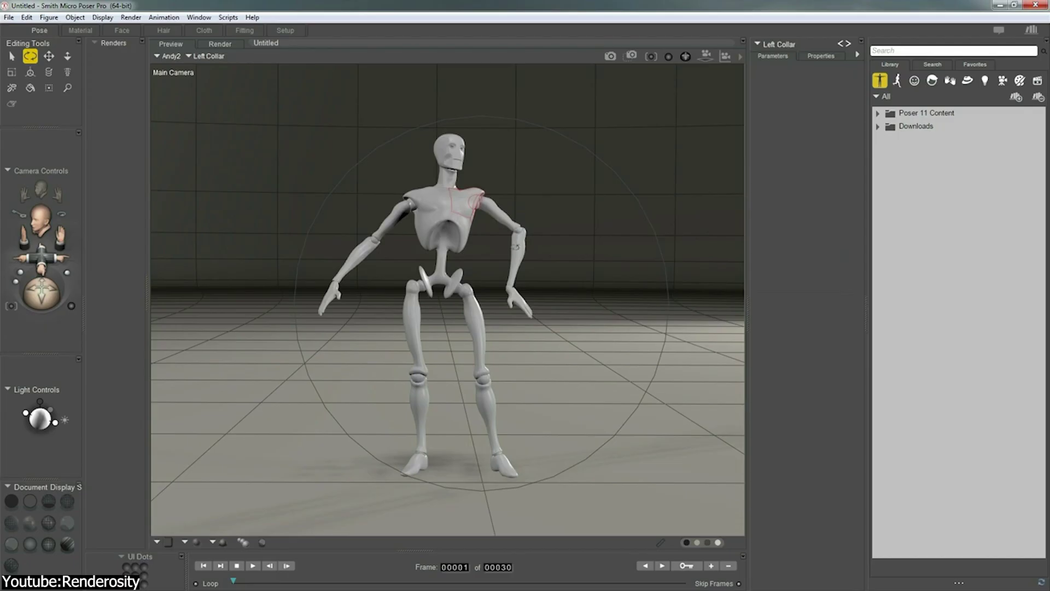
Step: Bend a finger of the left hand in the hand close-up camera
click(57, 195)
drag(440, 377, 391, 432)
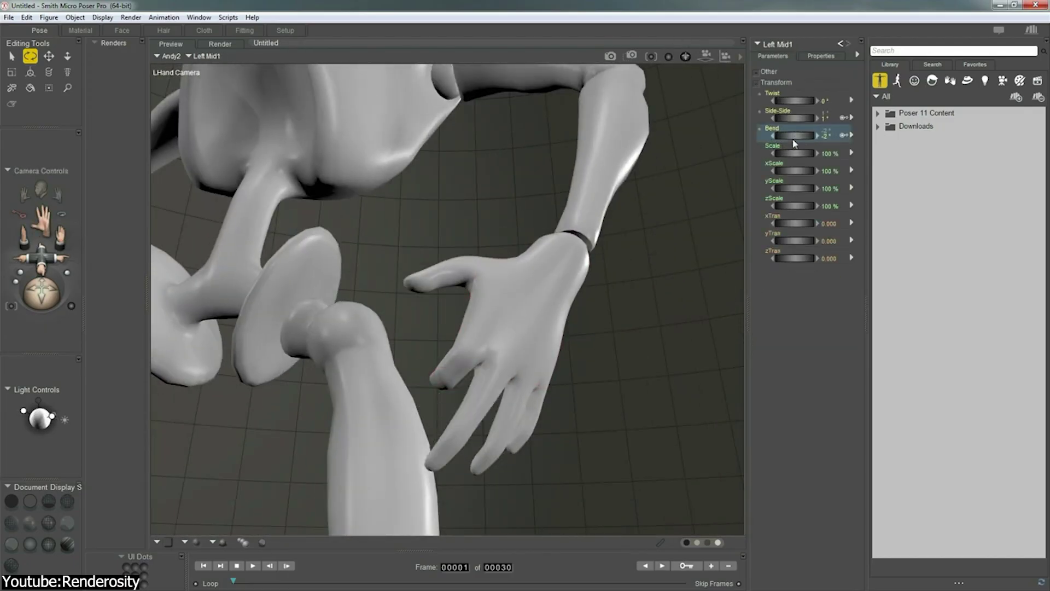
click(548, 279)
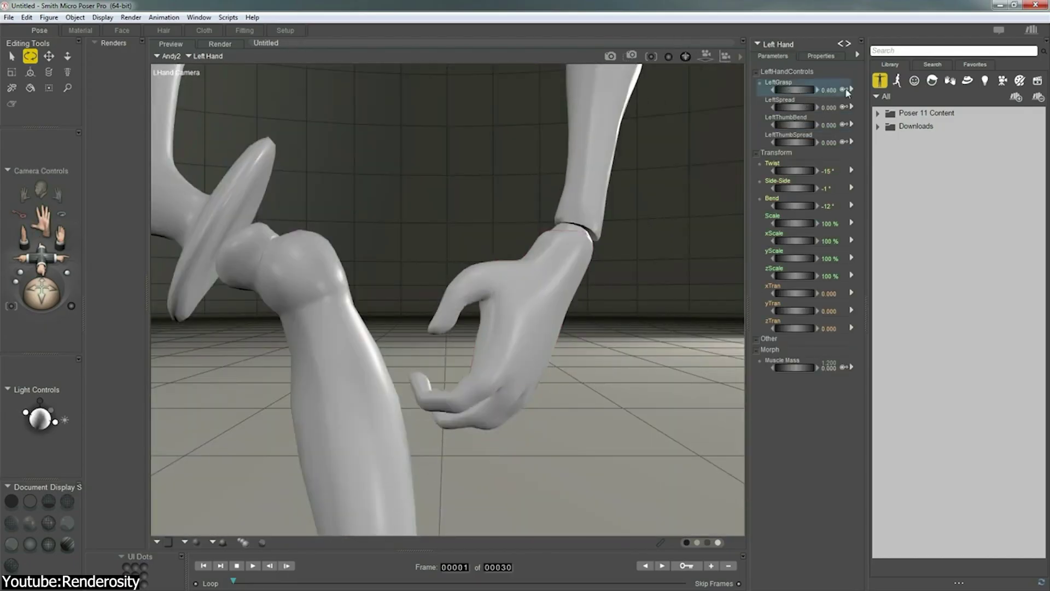
key(ctrl+m)
Step: Bend the left forearm so the hand rests on the hip
key(w)
click(511, 266)
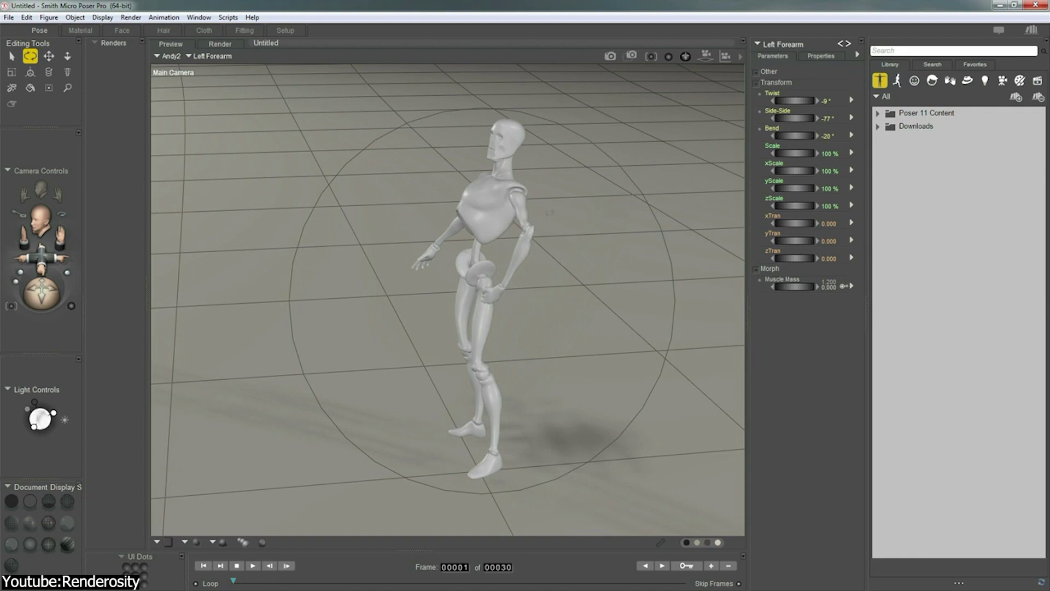
drag(586, 240, 593, 239)
click(551, 196)
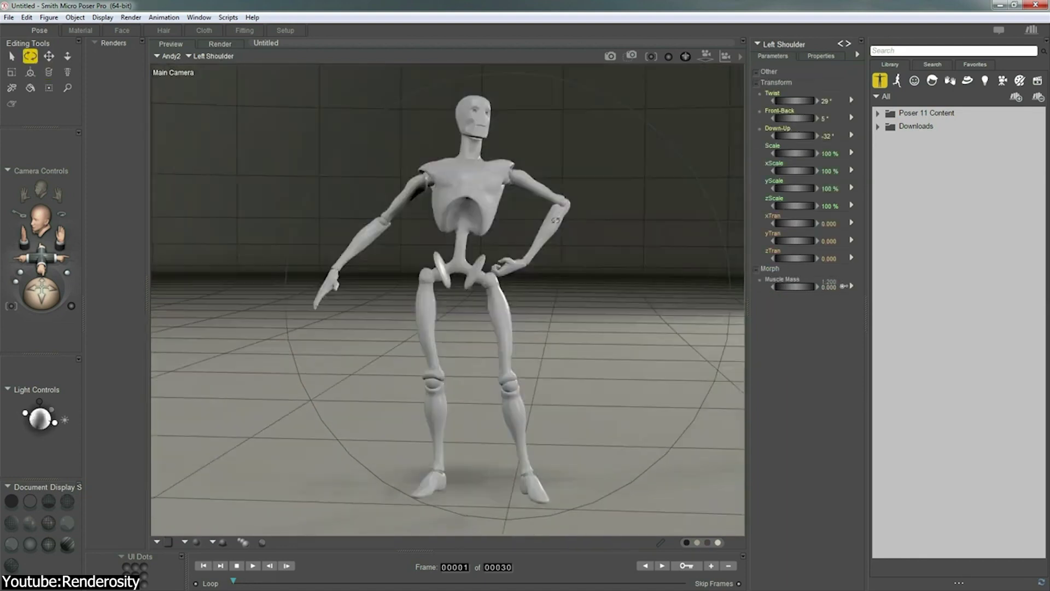
click(517, 276)
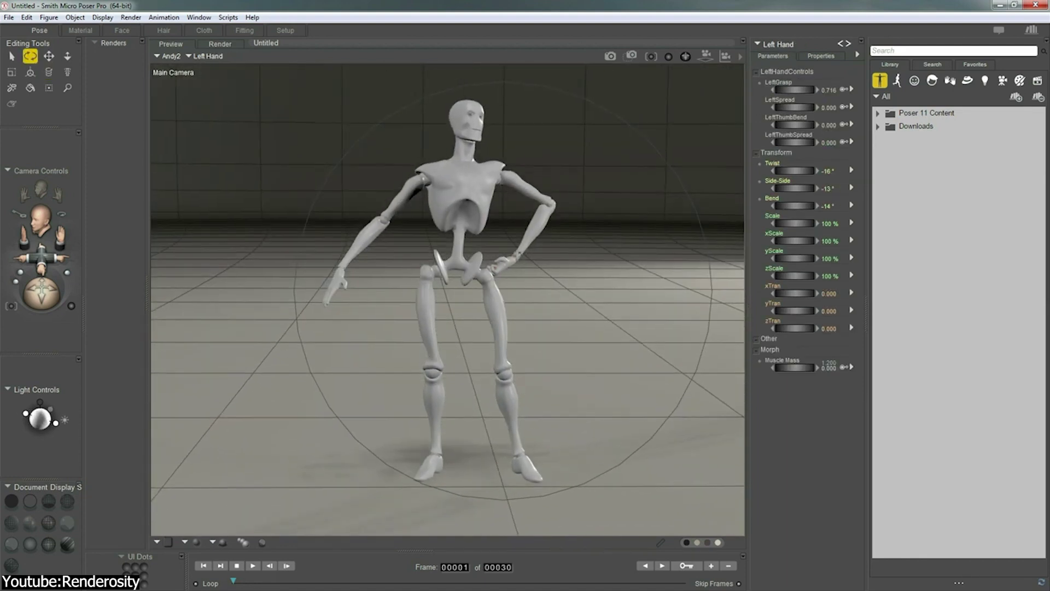
Step: Copy the left arm's pose to the right arm with Symmetry
click(49, 16)
mouse_move(159, 293)
click(270, 354)
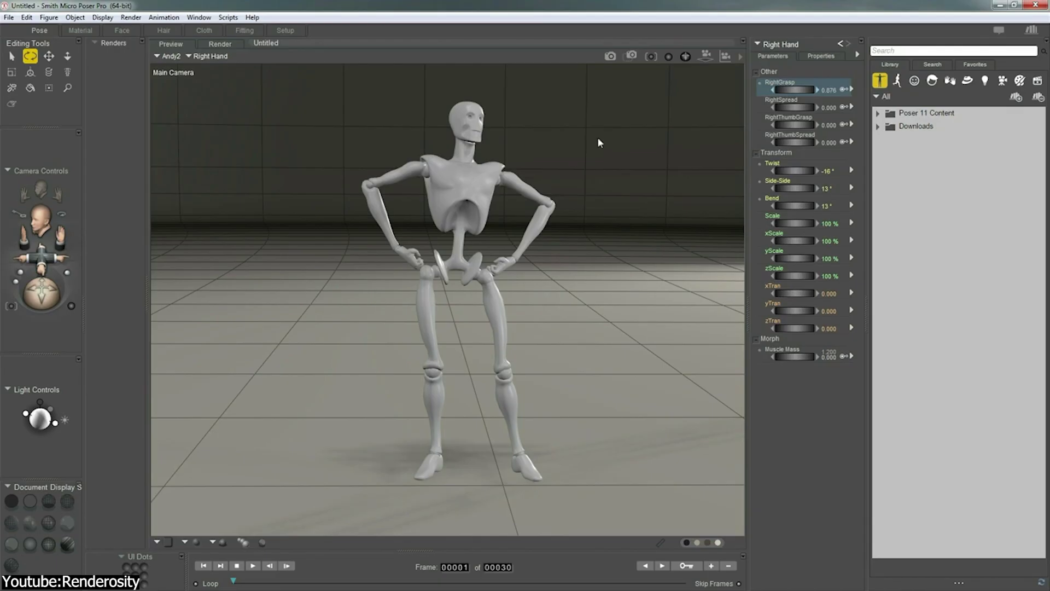
Step: Select the neck and restore the left forearm to its default pose
key(w)
click(445, 143)
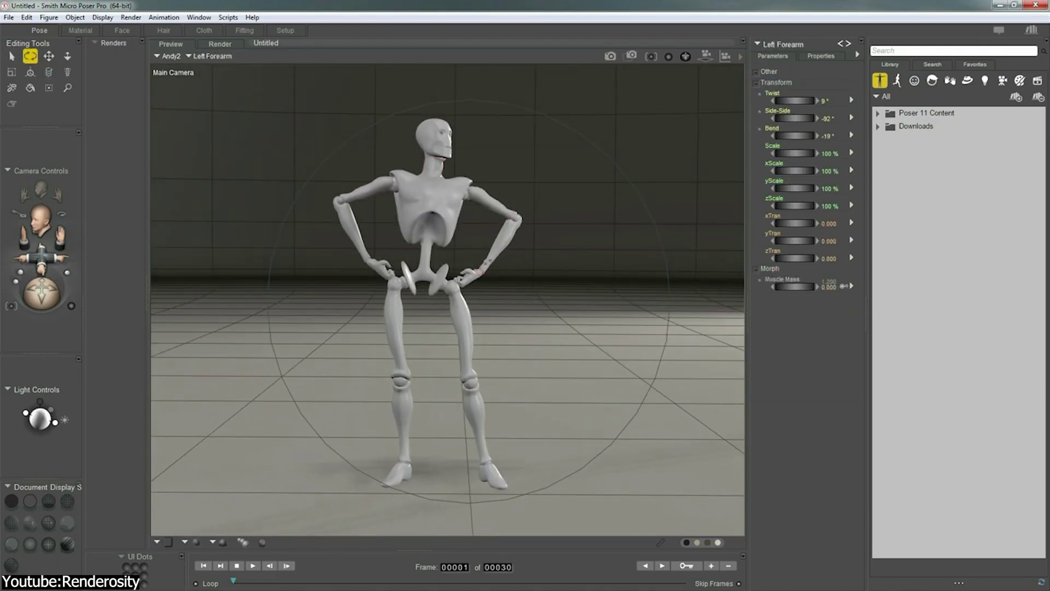
click(26, 17)
mouse_move(55, 165)
click(180, 167)
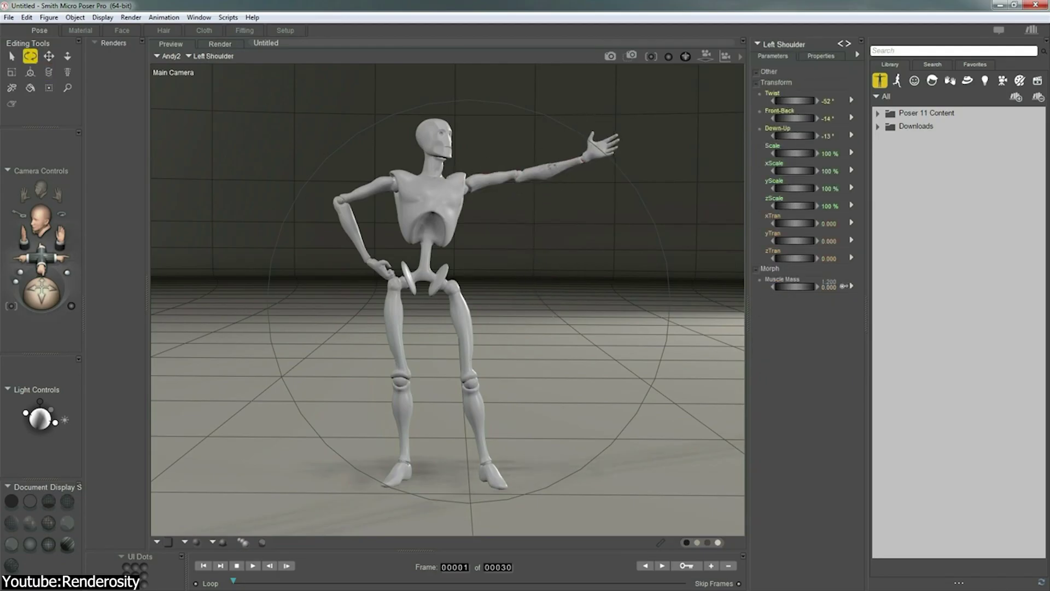
Step: Pose Left Index1 in the left hand camera, then return to the full-figure Main Camera
key(ctrl+[)
click(529, 204)
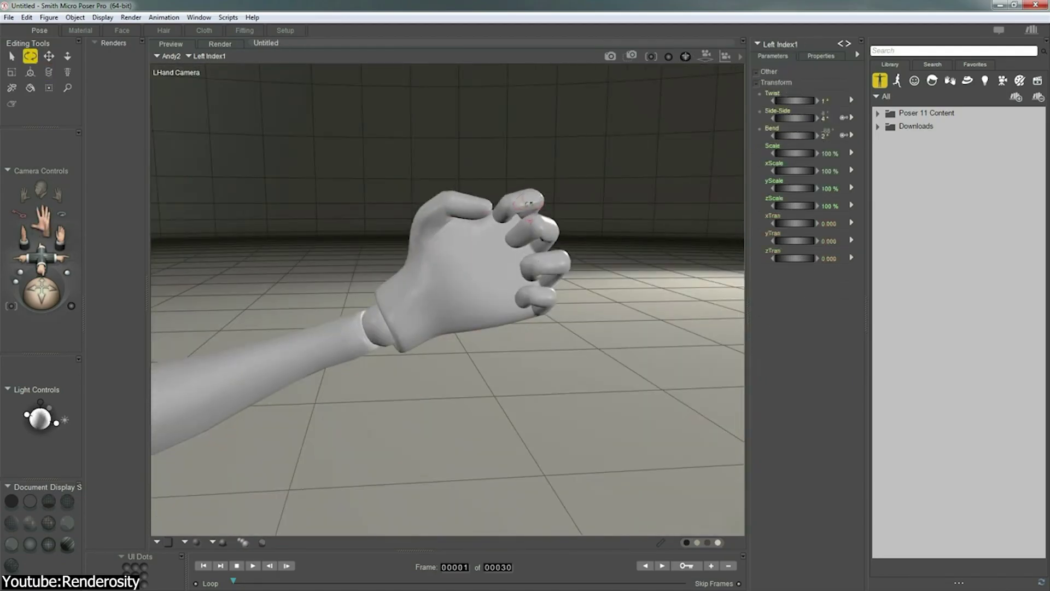
key(ctrl+m)
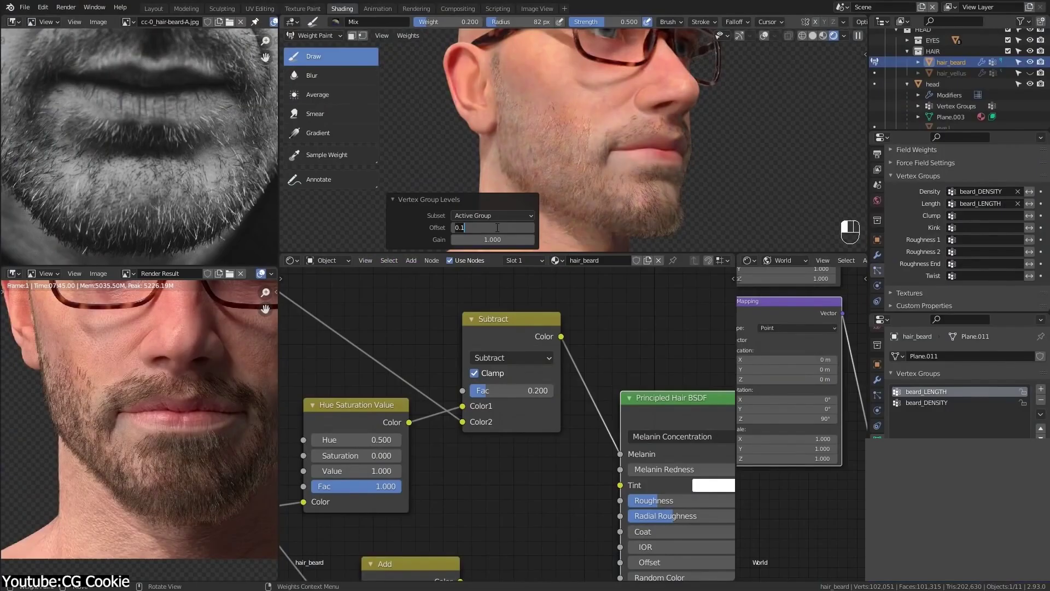
Step: Set the beard vertex group offset to 0.1 and view through the scene camera
key(Return)
middle_drag(743, 105, 620, 146)
key(KP_0)
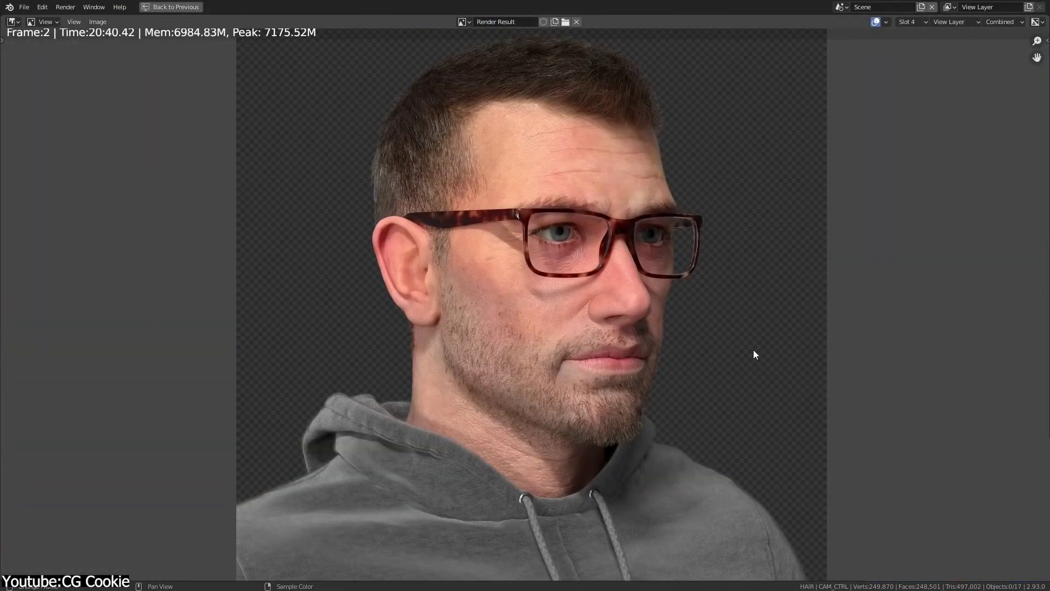
Step: Compare the frame 250 and frame 2 renders, then pan and zoom to the hoodie render's collar
key(j)
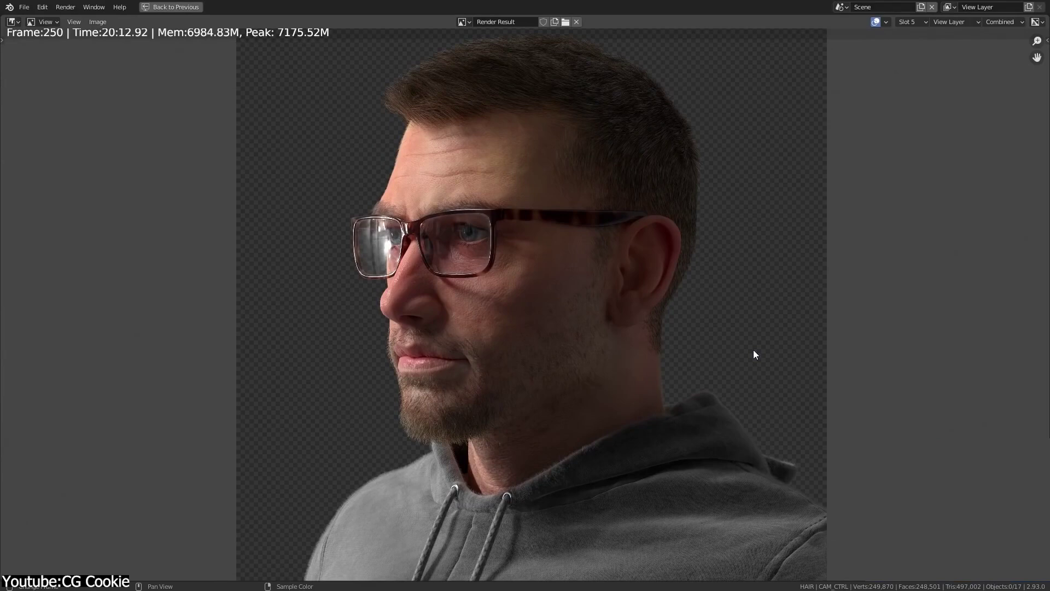
key(alt+j)
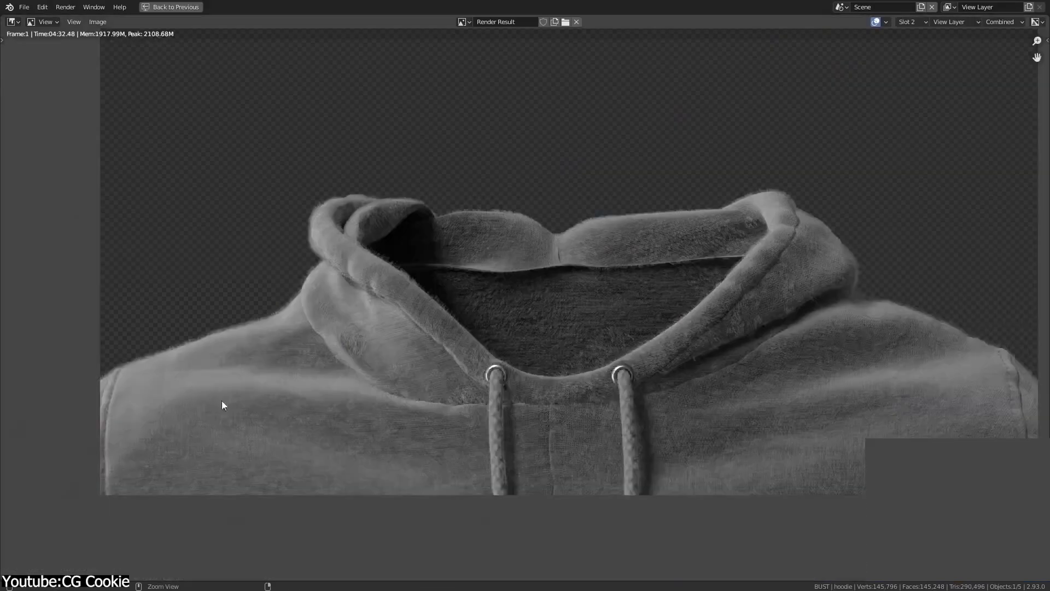
scroll(547, 323, up, 2)
middle_drag(547, 327, 688, 253)
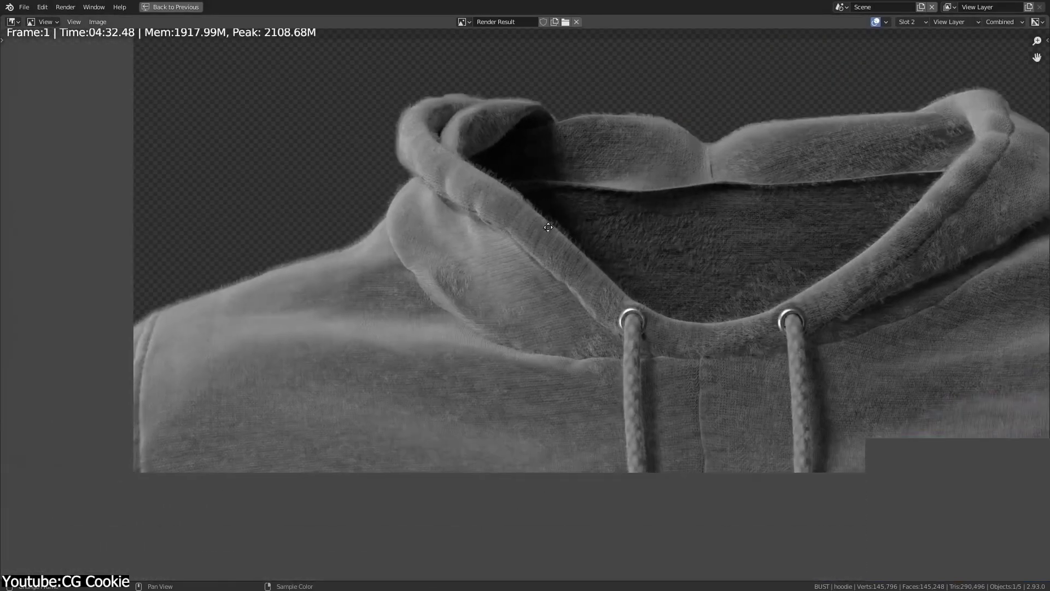
ctrl+scroll(780, 265, right, 5)
scroll(582, 277, up, 4)
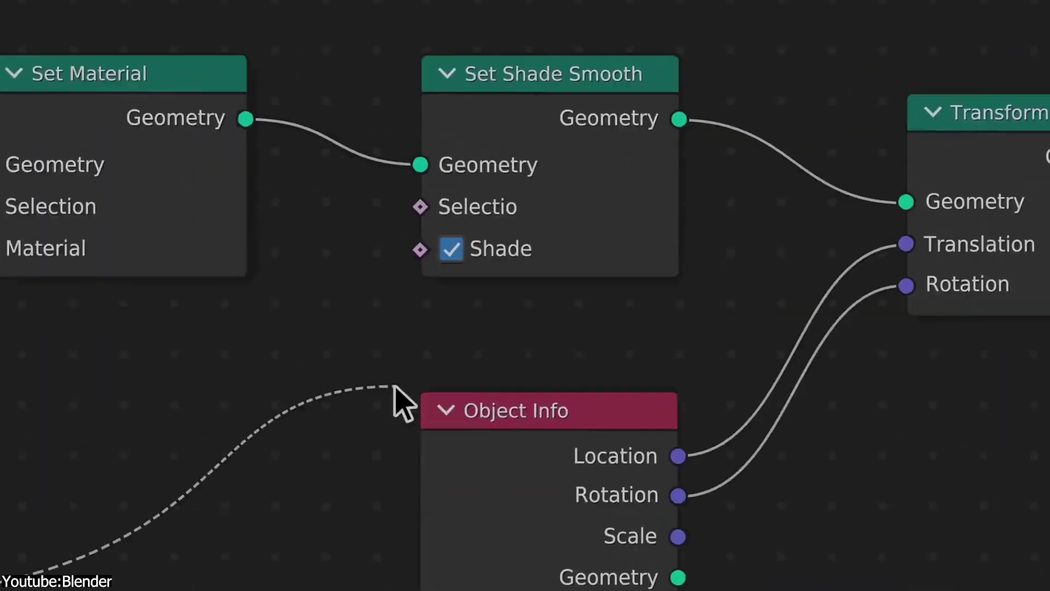
Step: Wire an output socket into the Selection input of Set Shade Smooth
drag(399, 399, 407, 191)
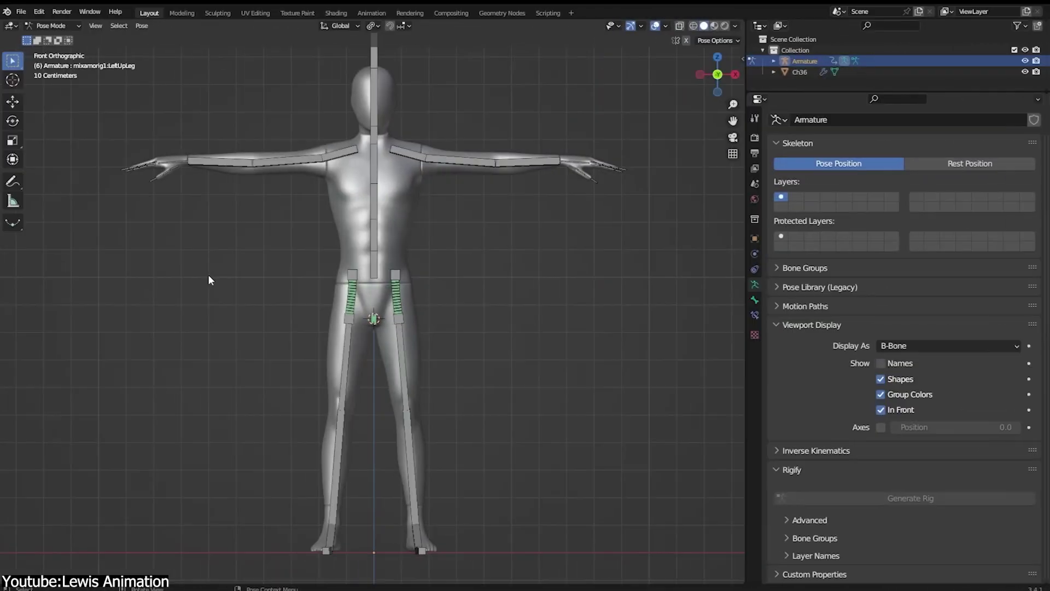
Step: Parent the character mesh to the armature With Automatic Weights
click(378, 216)
shift+click(379, 217)
key(ctrl+p)
click(147, 330)
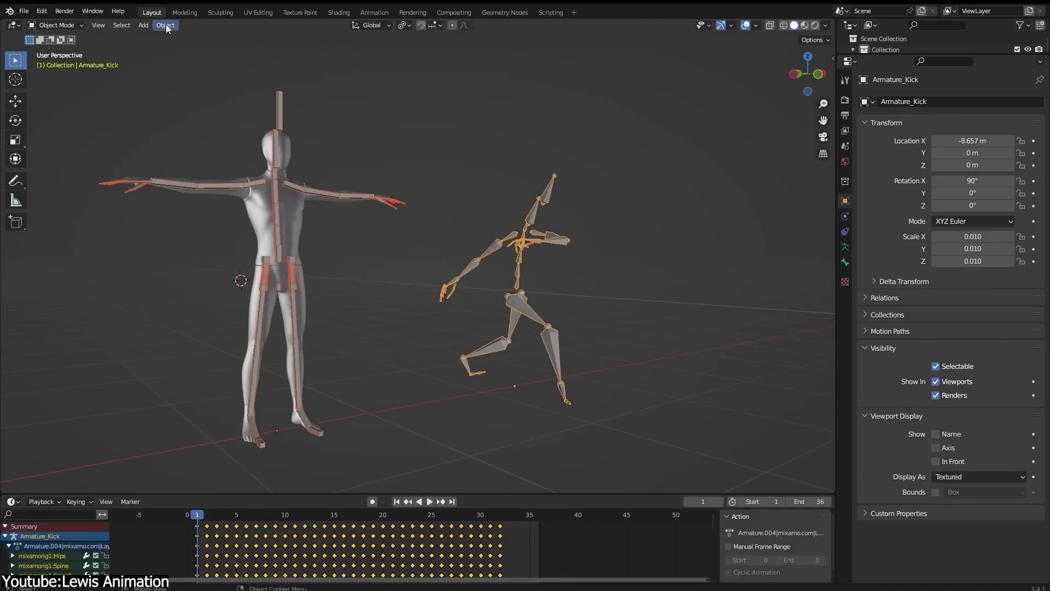
Step: Add an IK constraint targeting Bone.003_R.004 with chain length 2
click(166, 25)
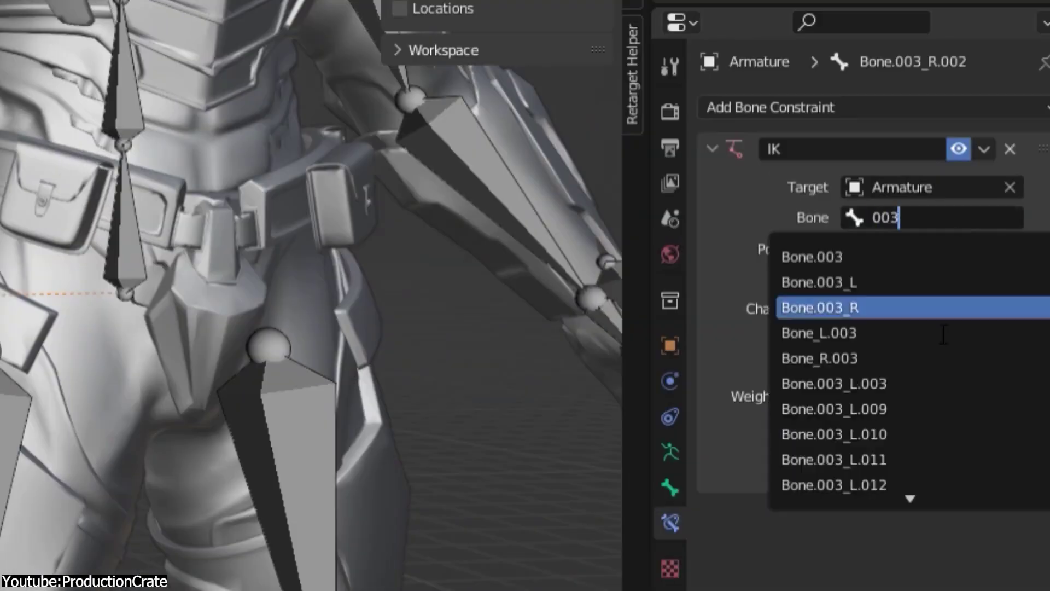
click(917, 457)
drag(931, 308, 897, 309)
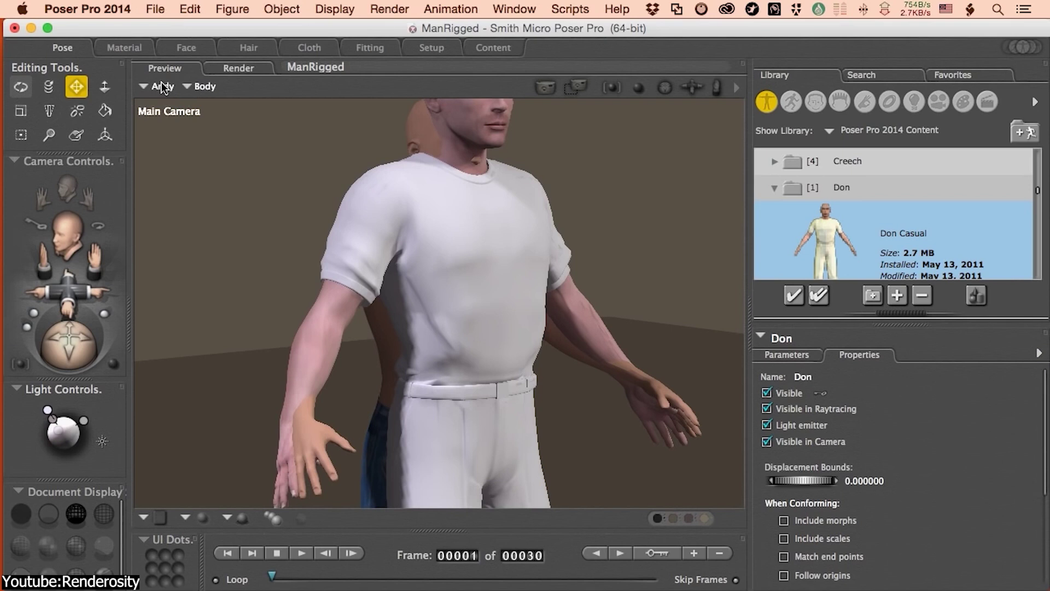
Step: Copy Don's joint zones onto Andy and show the arm joint's twist zones in the Joint Editor
click(232, 9)
click(465, 283)
click(624, 363)
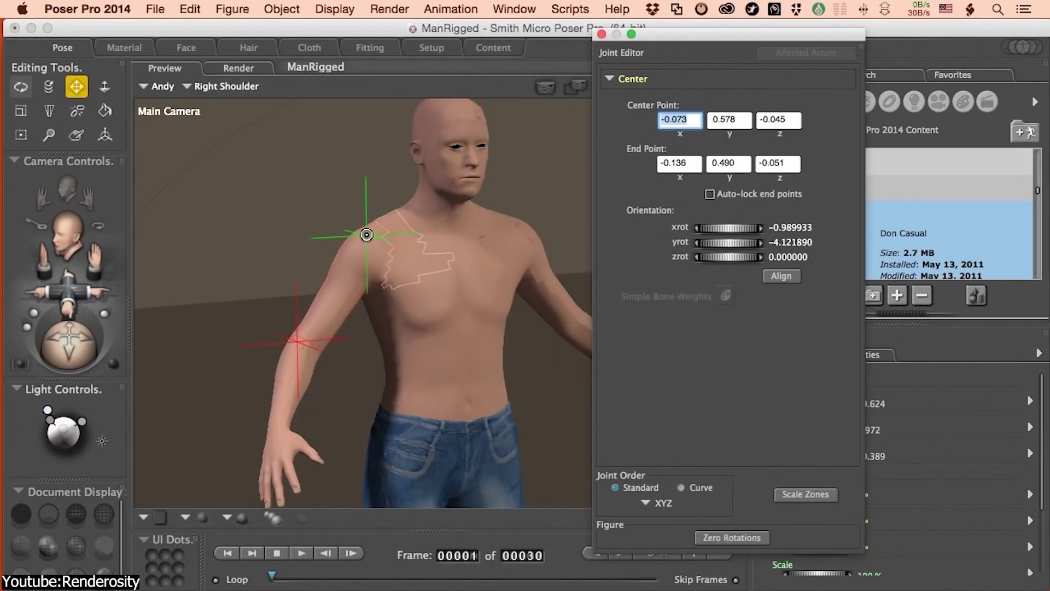
click(629, 91)
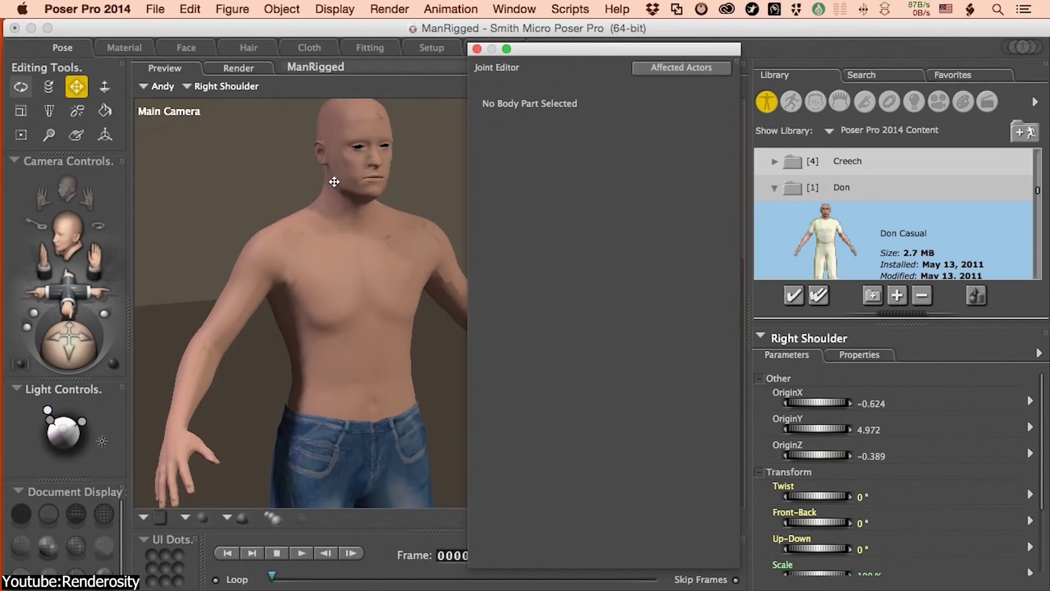
Step: Twist the right forearm 16°, select the Right Forearm, and switch to weight-map painting
drag(819, 499, 854, 246)
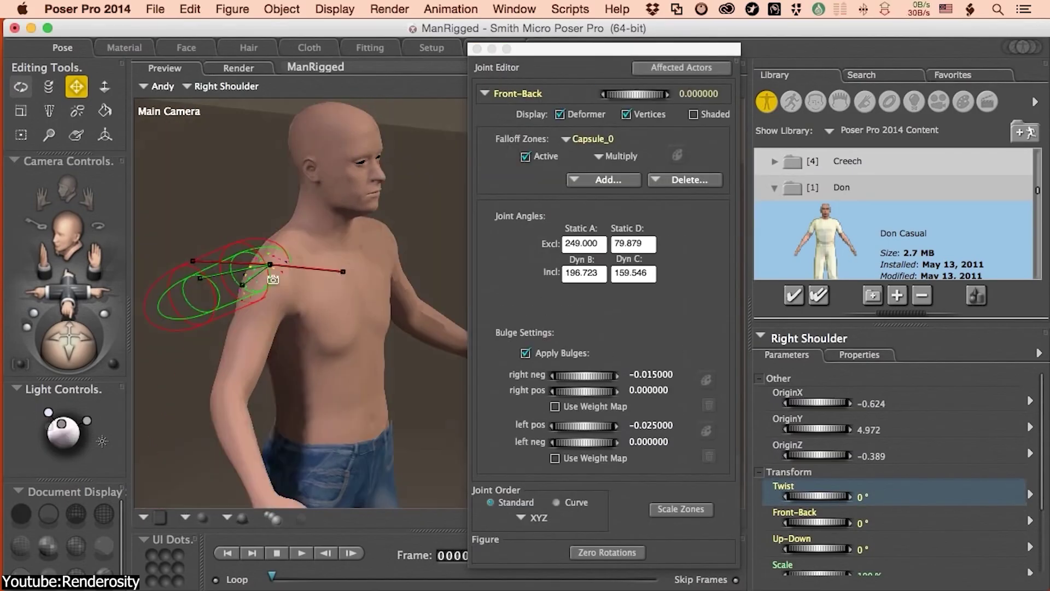
click(250, 304)
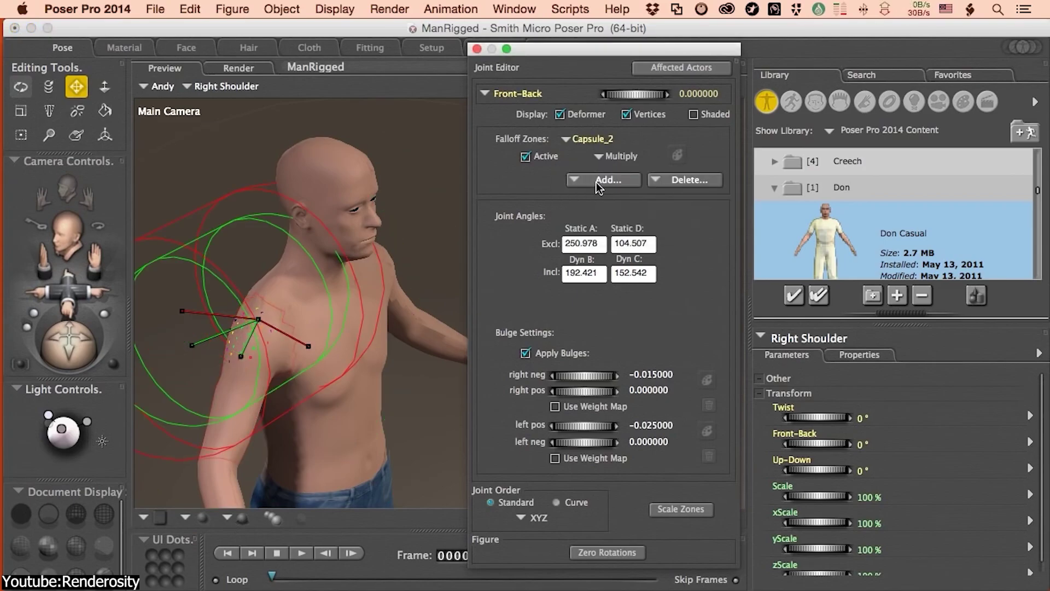
click(679, 157)
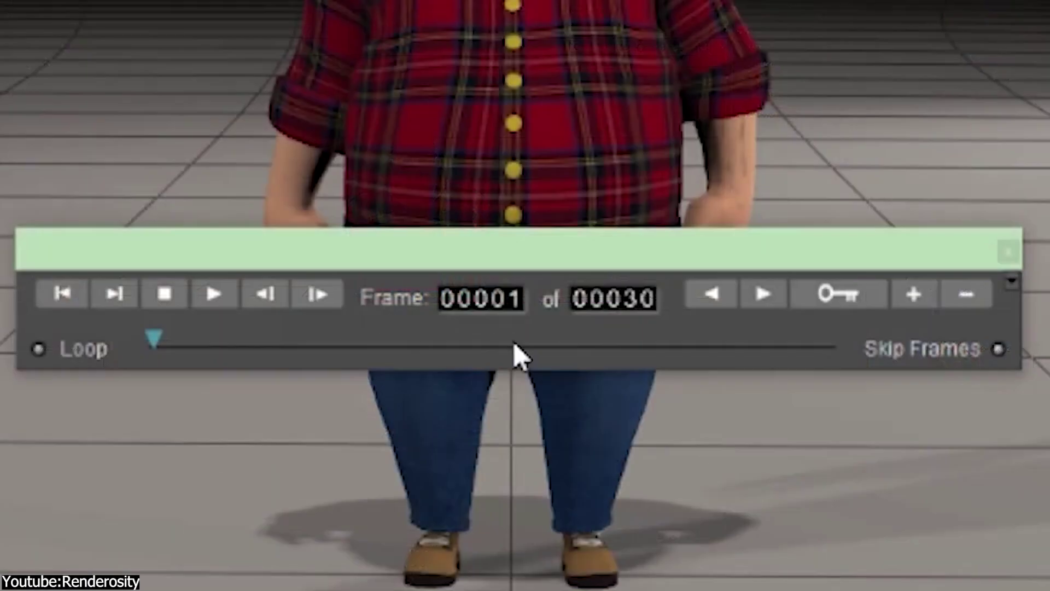
Step: Step forward one frame, scrub to frame 9, return to the previous keyframe, then play
click(327, 298)
drag(177, 339, 335, 341)
click(706, 298)
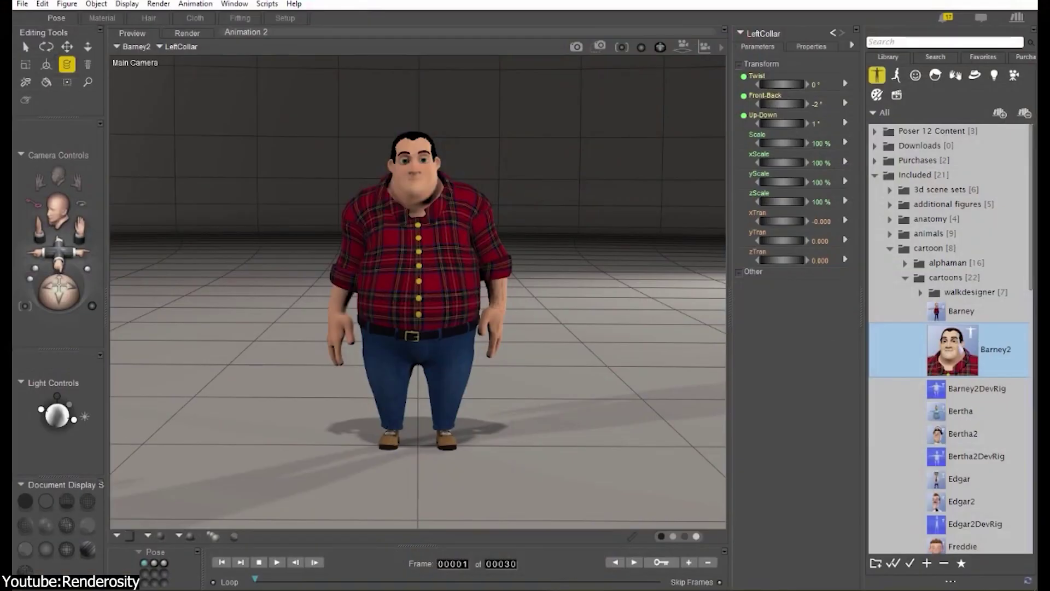
click(277, 562)
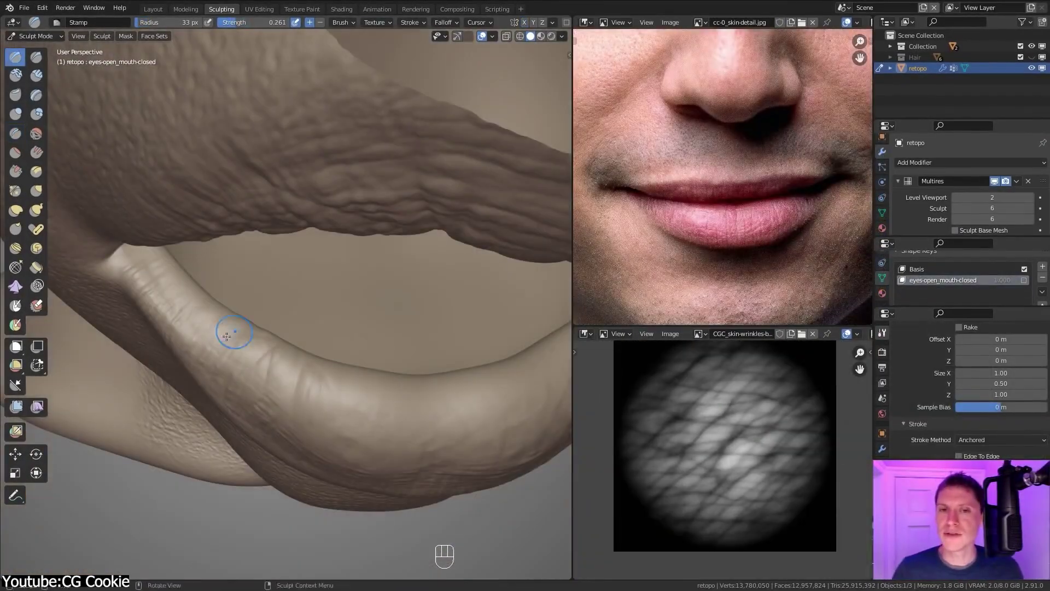
Step: Orbit to view the sculpted lips from the front and zoom in closer
mouse_move(227, 336)
middle_down()
mouse_move(363, 359)
mouse_move(363, 383)
middle_up()
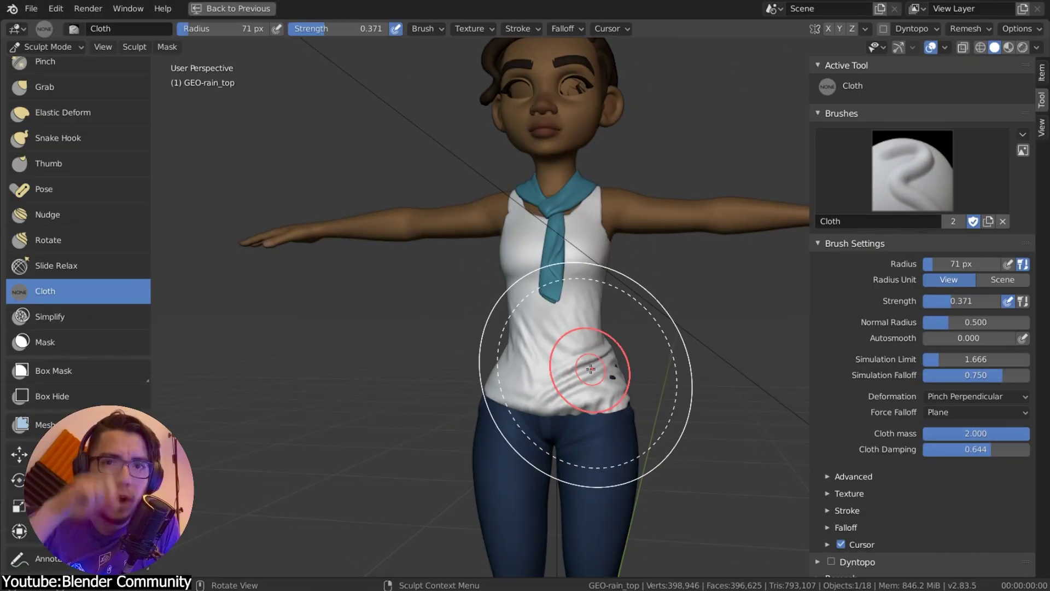
scroll(591, 369, up, 4)
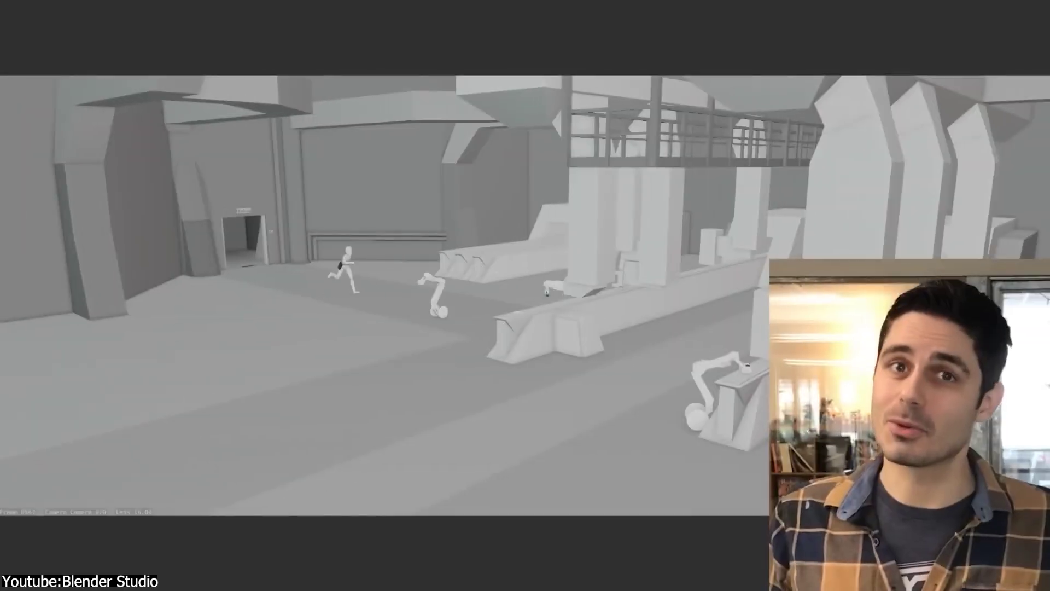